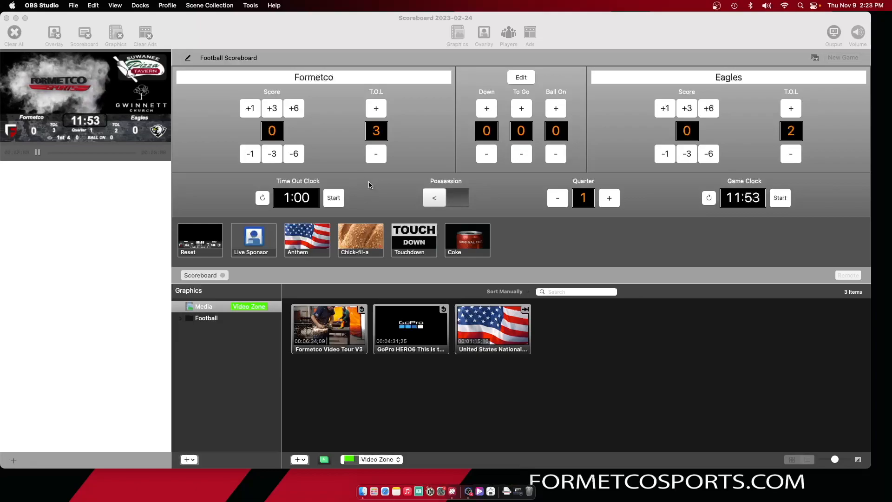
Step: Change the scoreboard's sport from football to Custom
click(278, 43)
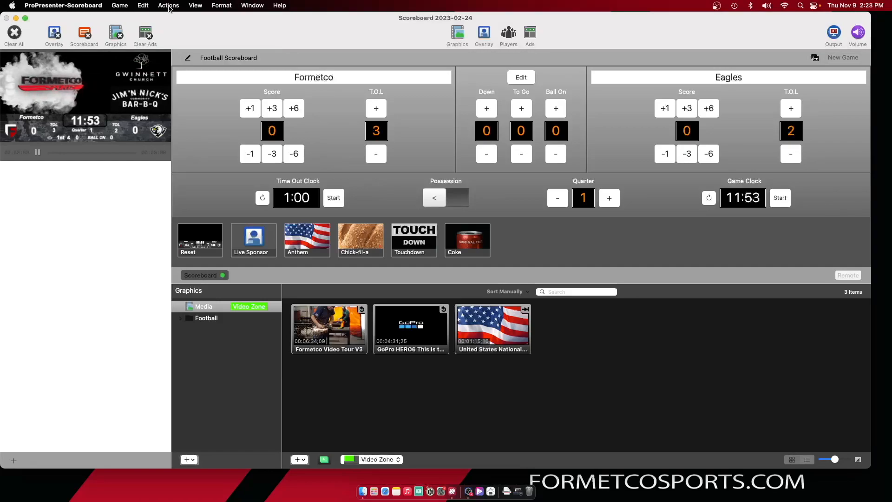
click(169, 6)
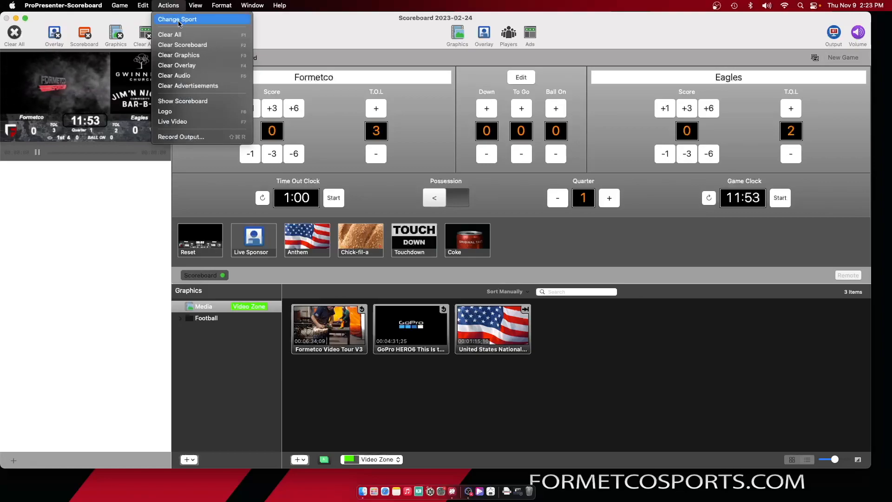
click(178, 21)
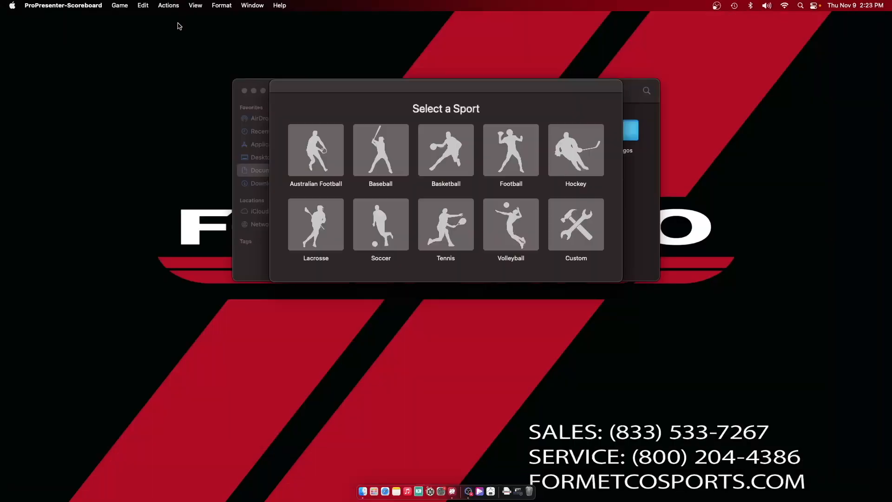
click(578, 230)
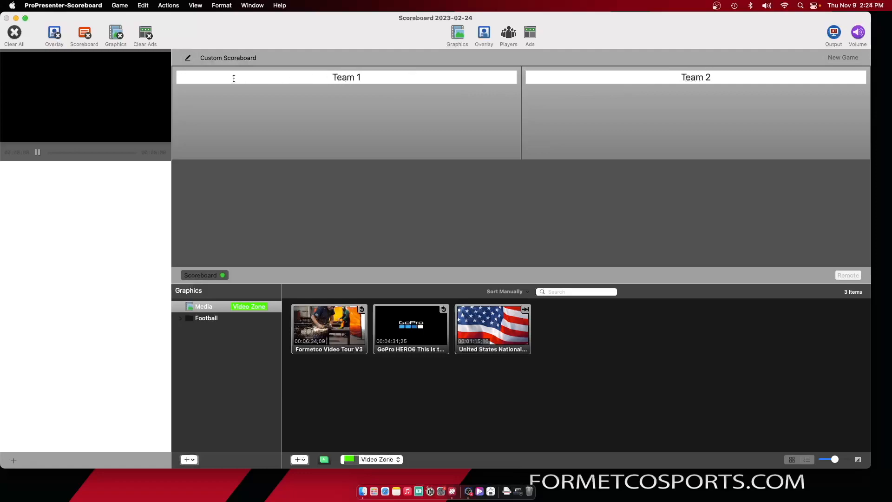
Step: Set the custom scoreboard to 4 teams and display the teams within groups of 2
click(187, 59)
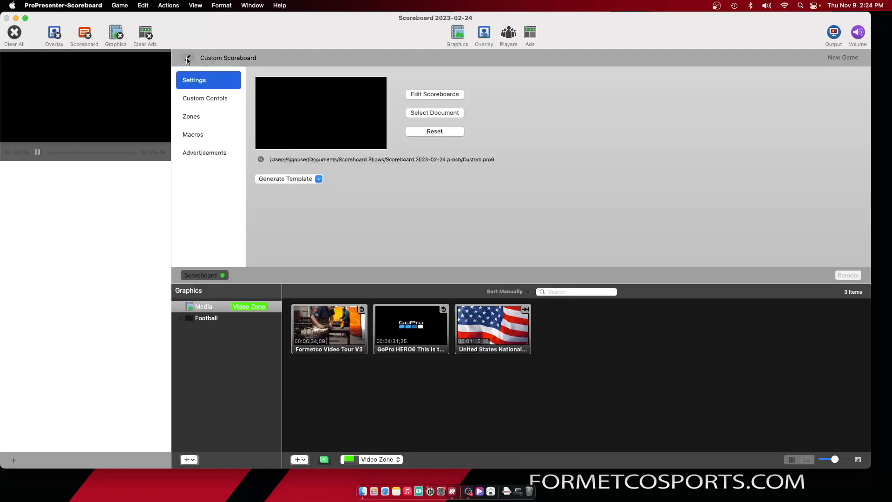
click(200, 100)
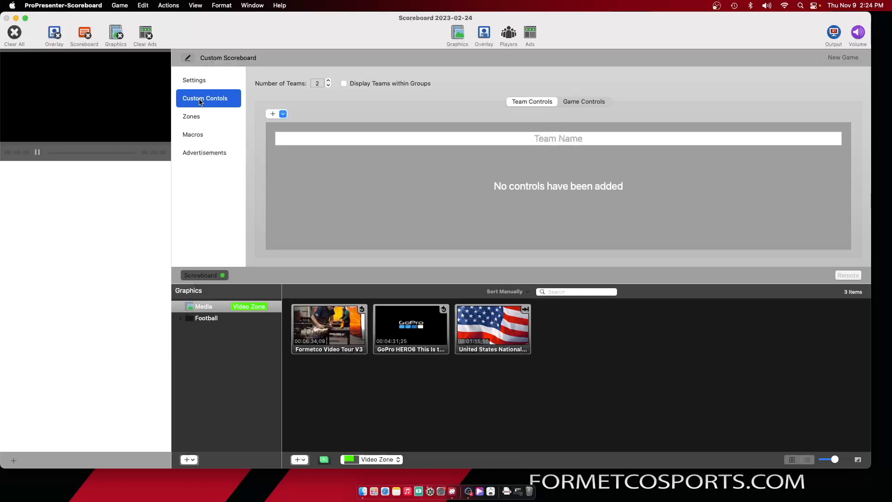
click(328, 80)
click(344, 84)
Step: Add a Single control and a Multiple control to the custom scoreboard's team controls
click(583, 101)
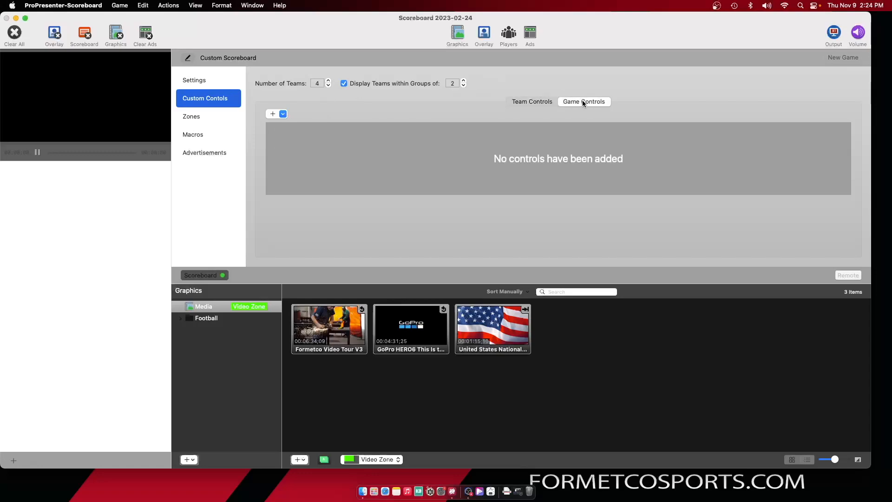
click(527, 100)
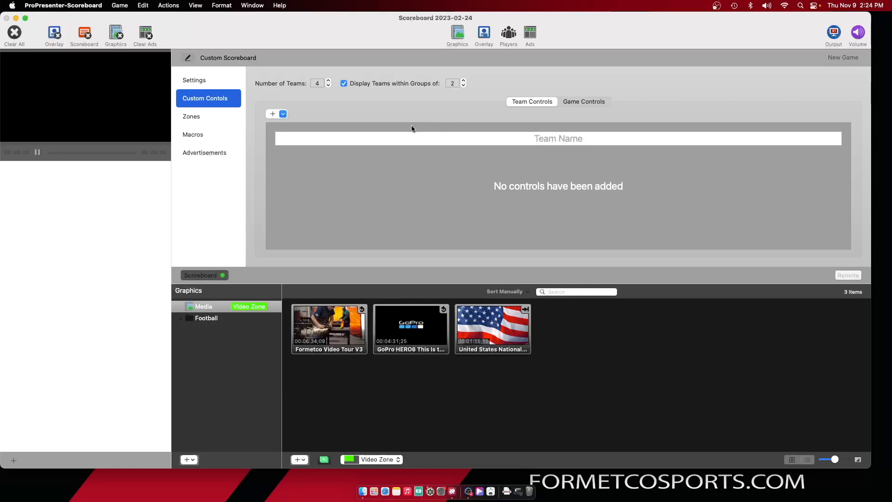
click(282, 114)
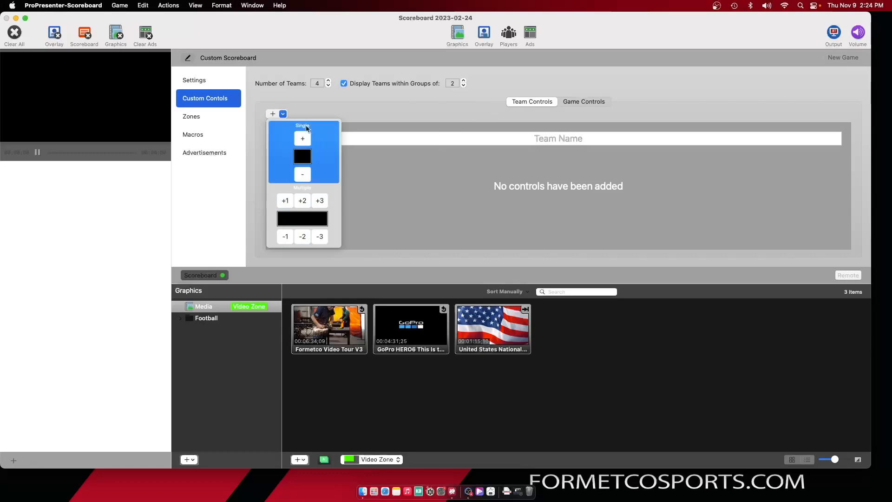
click(313, 149)
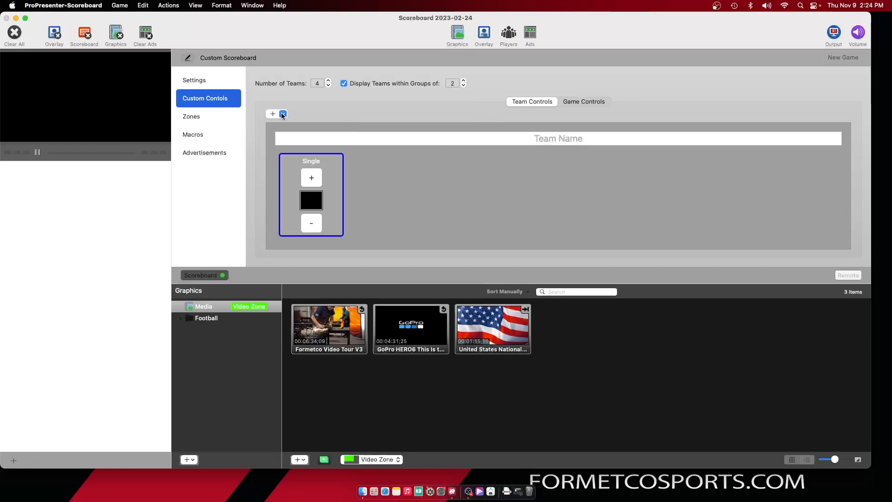
click(282, 114)
click(324, 215)
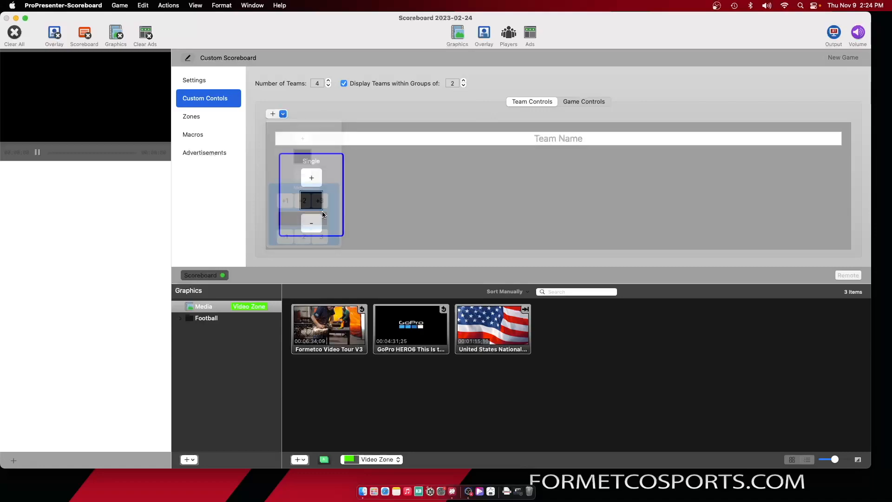
Step: Enlarge the controls editor to reach the Single team control's properties, keep its increment at 1 and title it Fouls
click(308, 161)
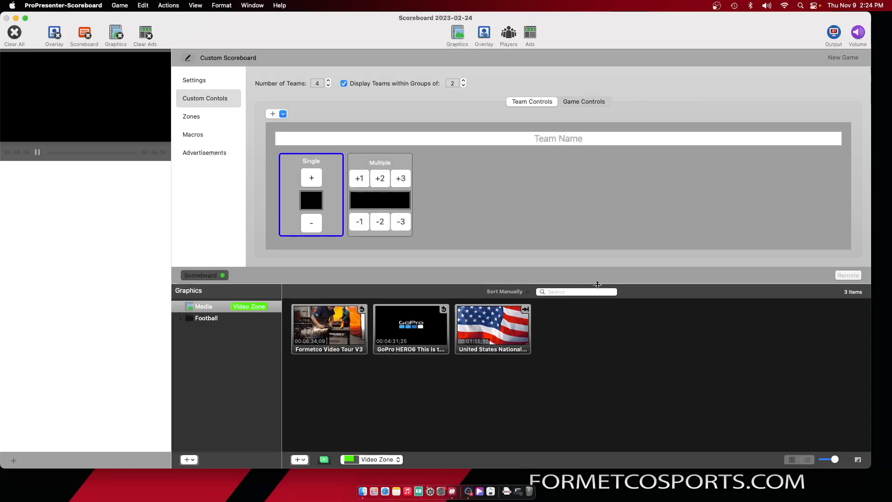
drag(598, 284, 609, 385)
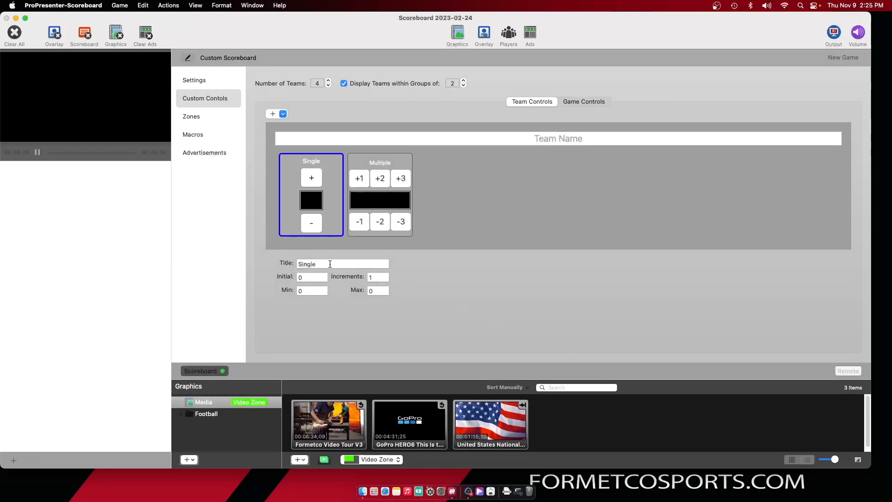
drag(330, 264, 281, 264)
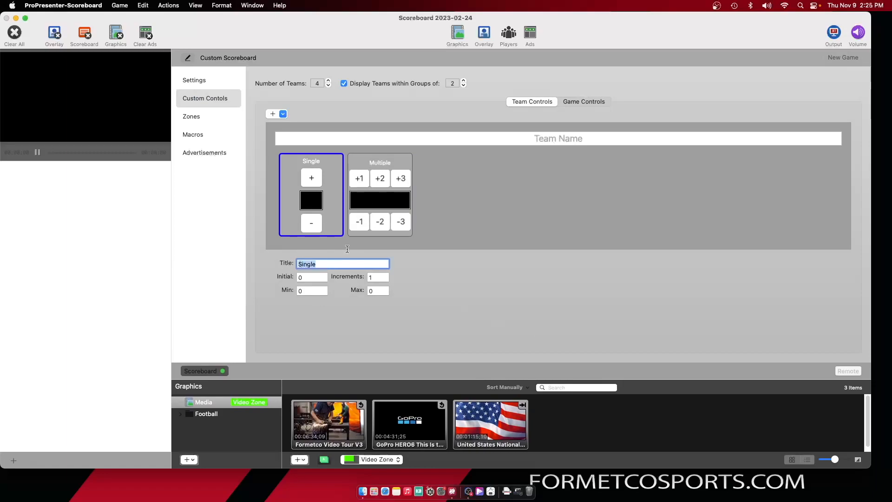
click(299, 277)
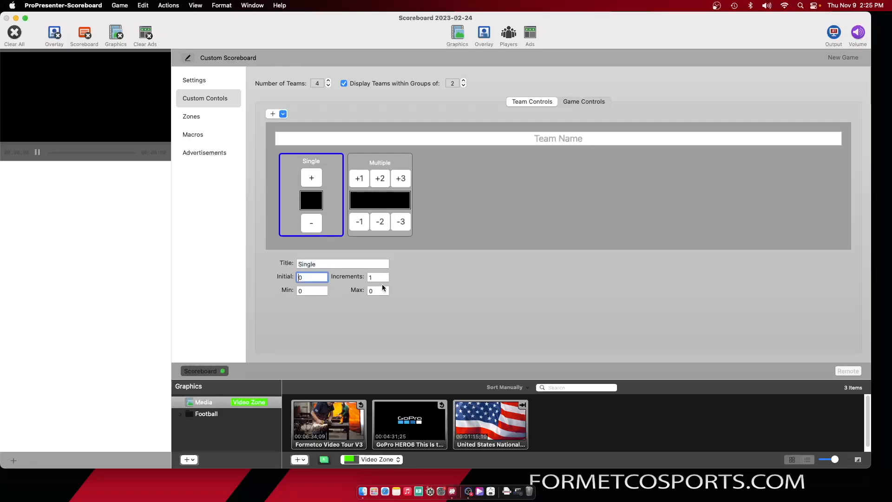
key(Tab)
text(1)
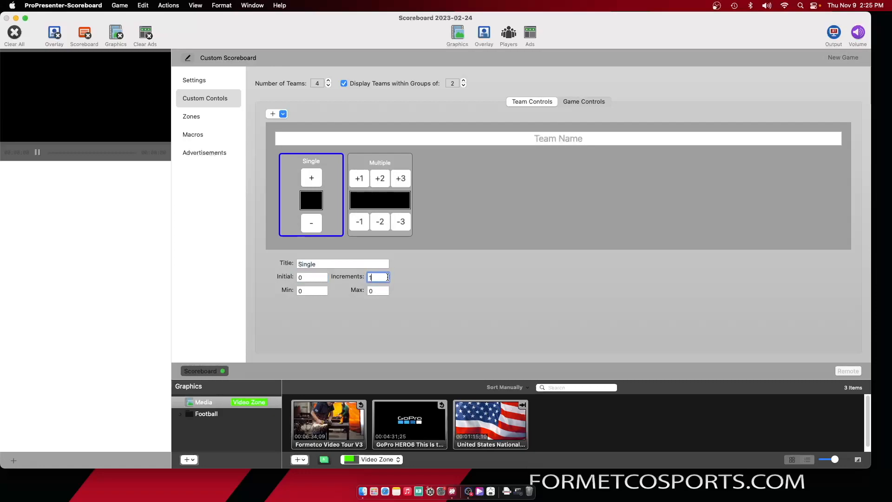
click(310, 292)
key(Tab)
double_click(322, 263)
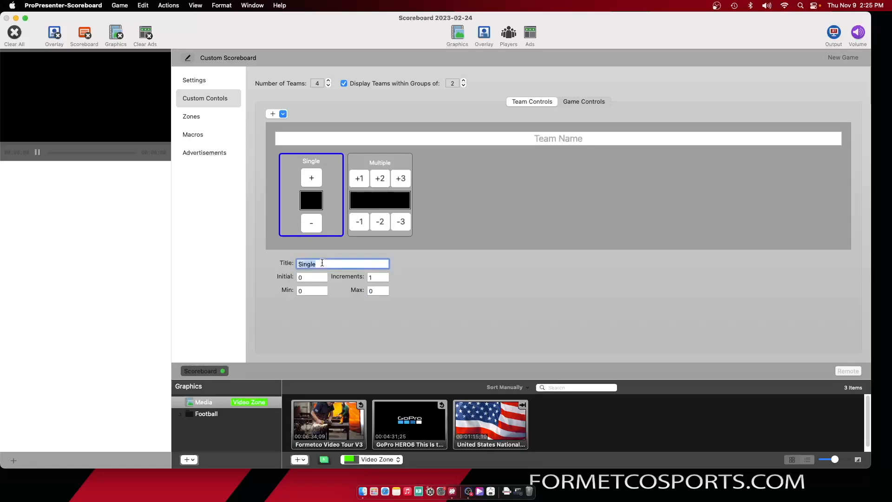
text(Fouls)
Step: Set the Fouls control's initial value to 0 and its maximum to 3
click(305, 276)
double_click(305, 276)
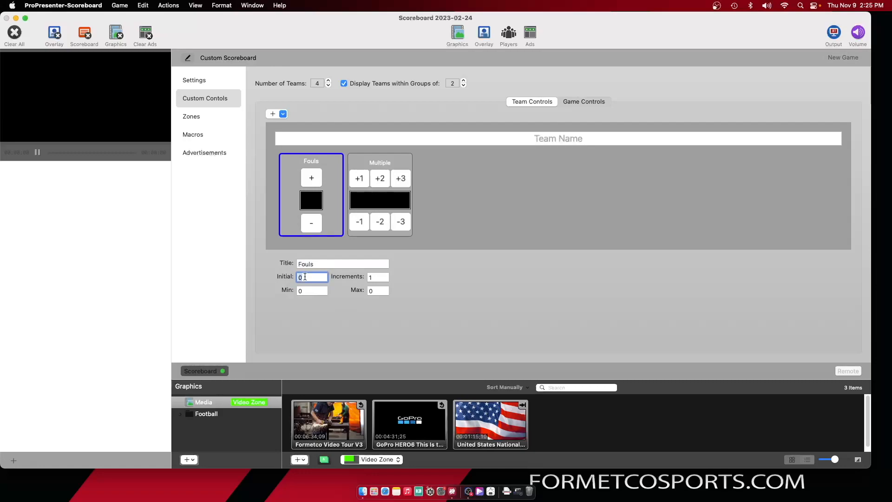
text(3)
key(BackSpace)
text(0)
click(300, 291)
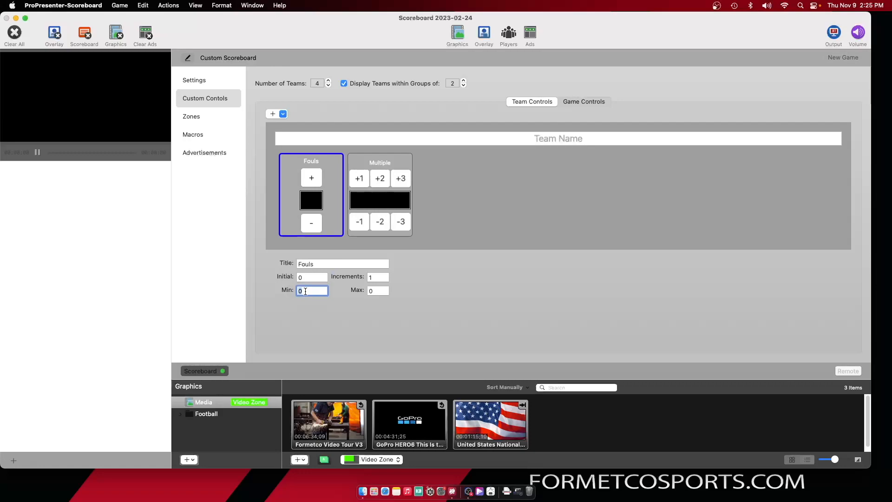
click(377, 290)
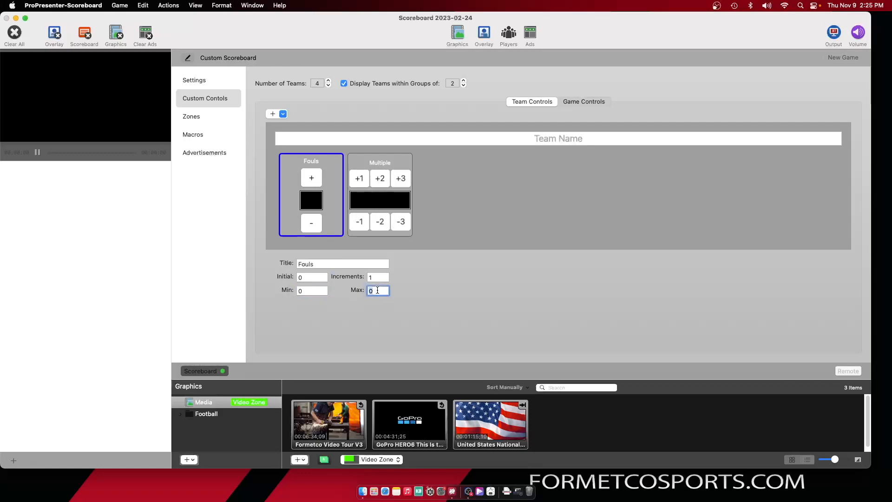
text(3)
Step: Title the Multiple team control Score and set its increments to 1,3,5
click(383, 165)
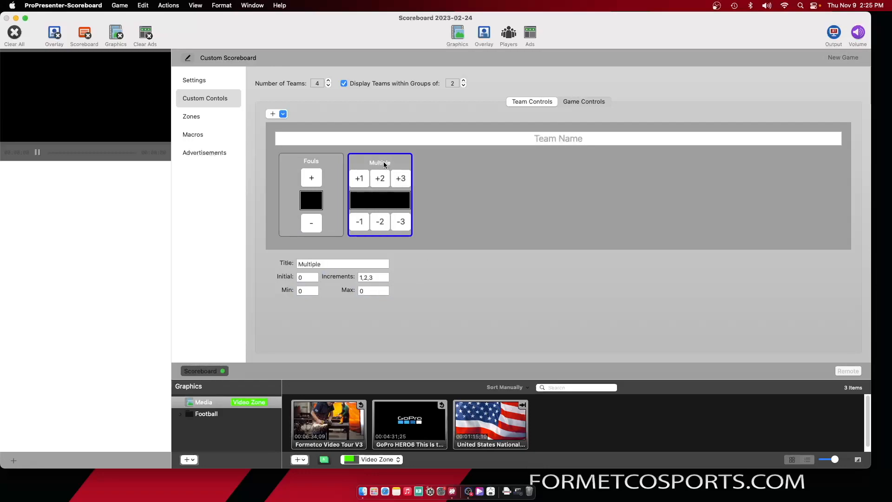
click(325, 263)
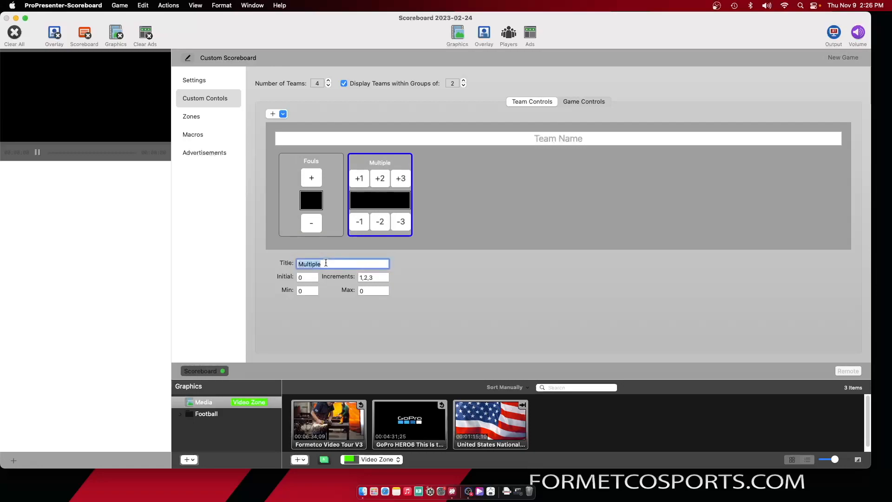
text(Score)
click(375, 278)
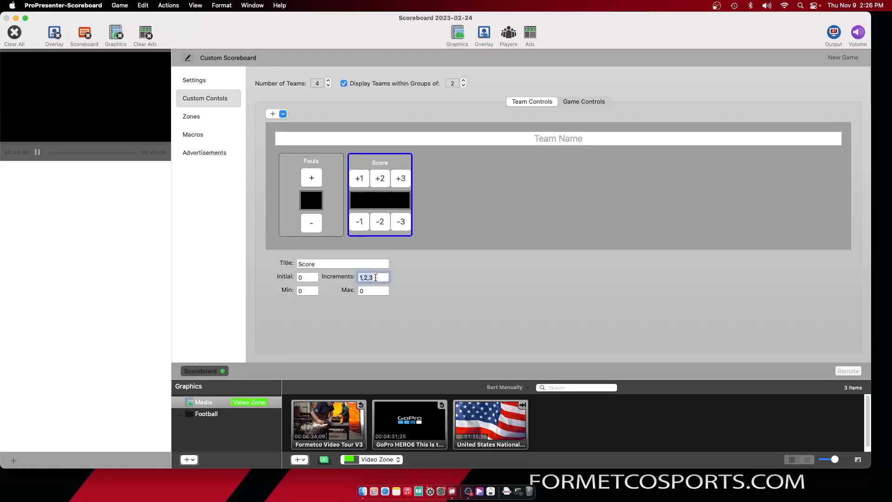
text(1,3,5)
key(Return)
Step: Add a Single control, a Possession control and two Clock controls to the game controls
click(577, 102)
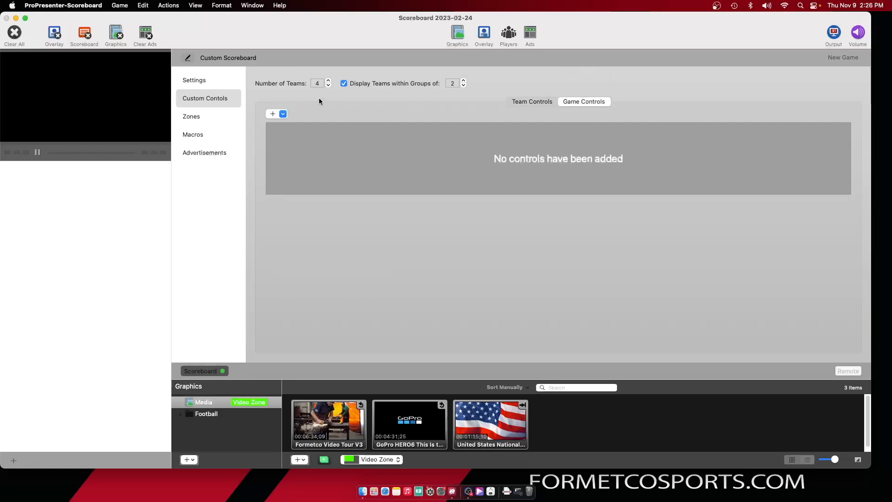
click(283, 113)
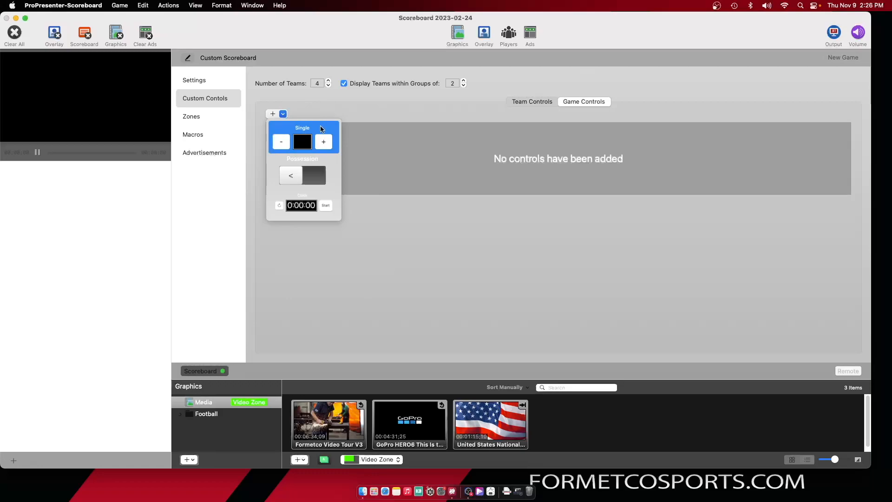
click(320, 128)
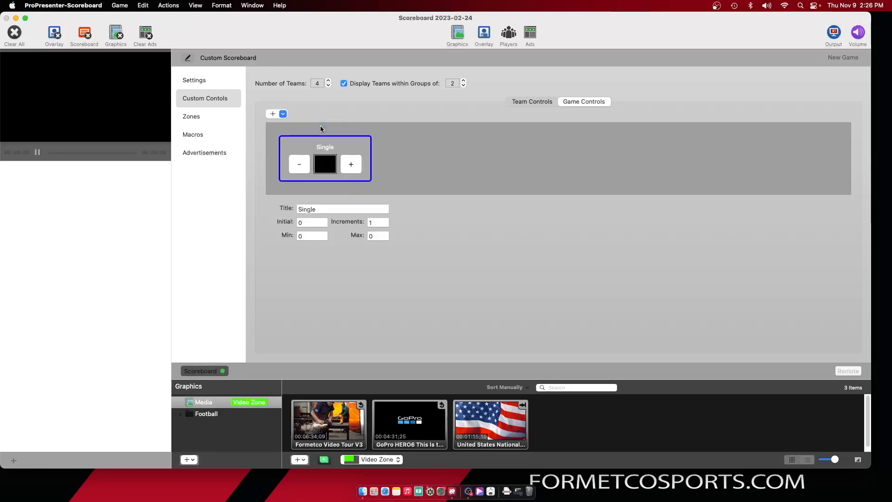
click(282, 114)
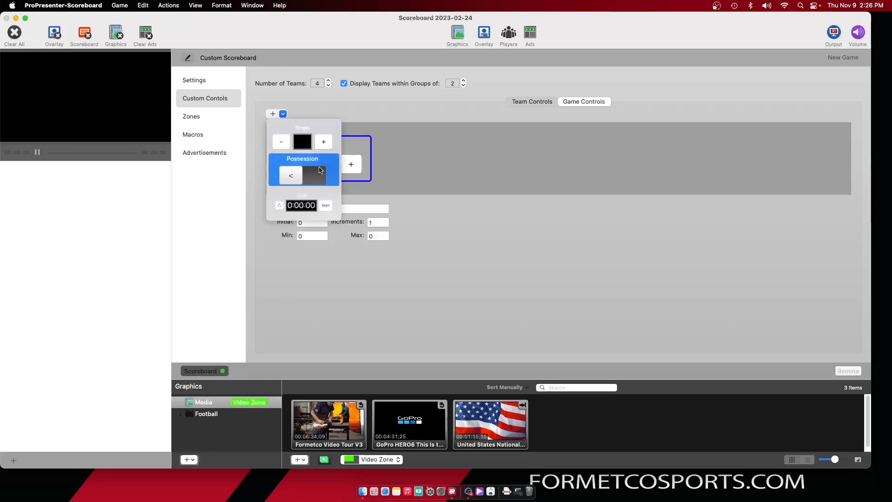
click(320, 169)
click(282, 114)
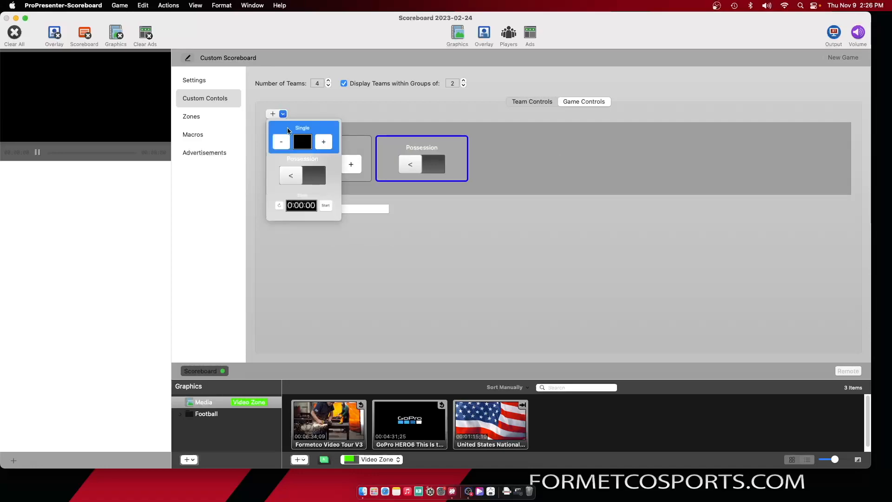
click(316, 197)
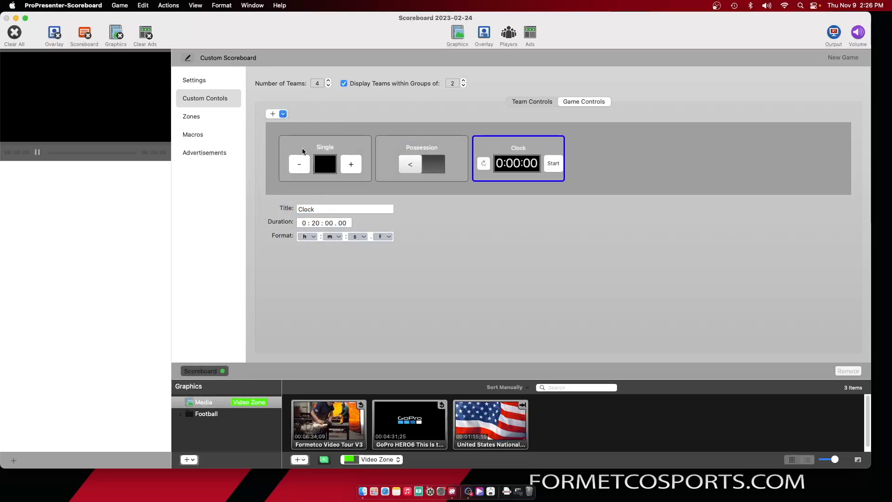
click(282, 114)
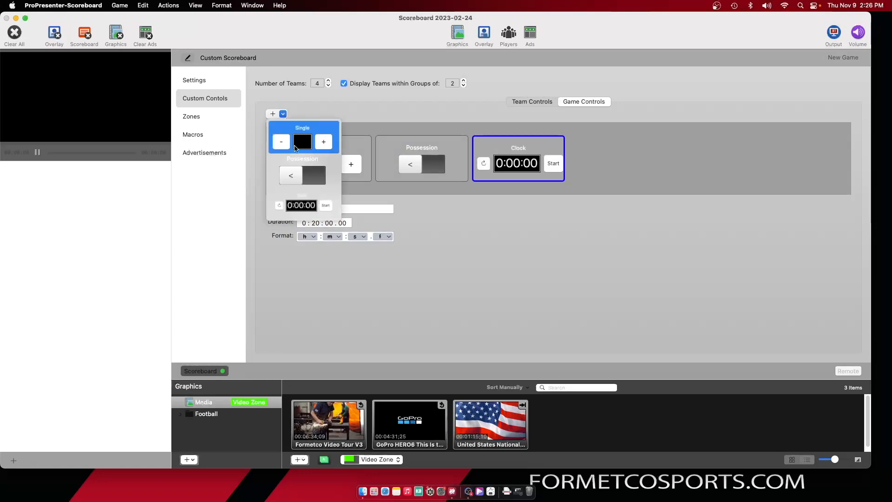
click(324, 200)
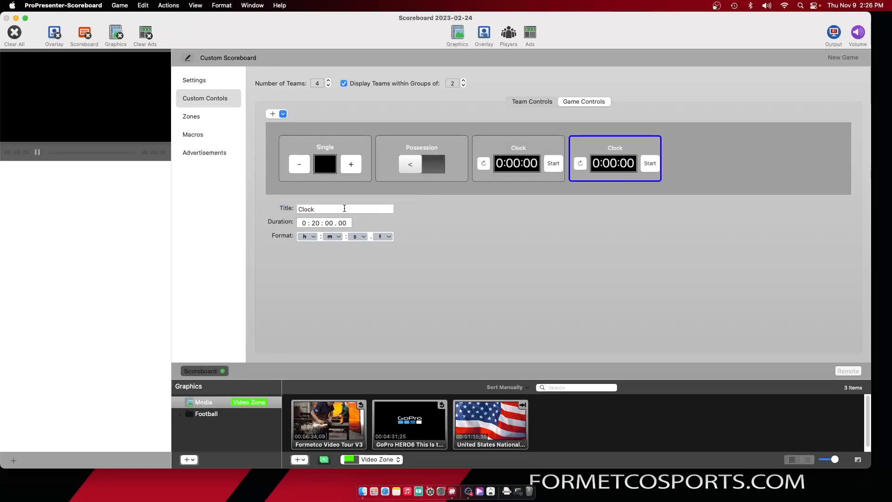
Step: Title the second clock Timeout, set its duration to 1 minute and leave the scoreboard editor
double_click(314, 210)
text(Timeout)
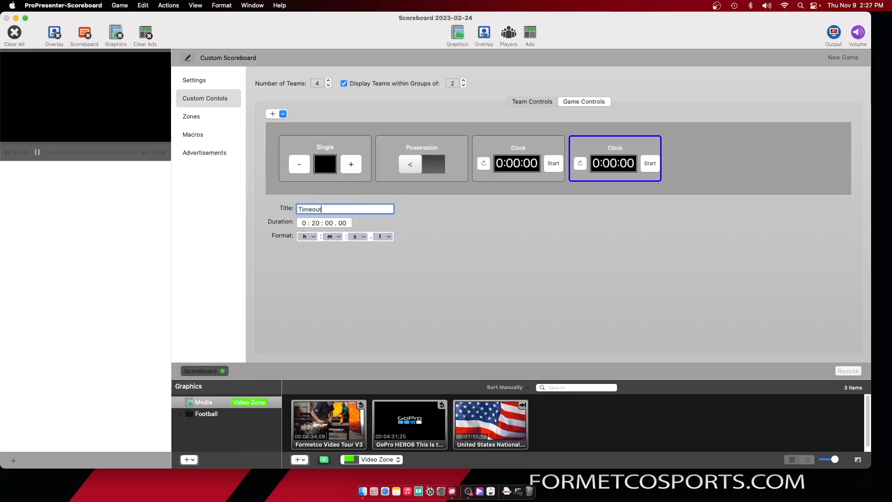
key(Return)
click(315, 224)
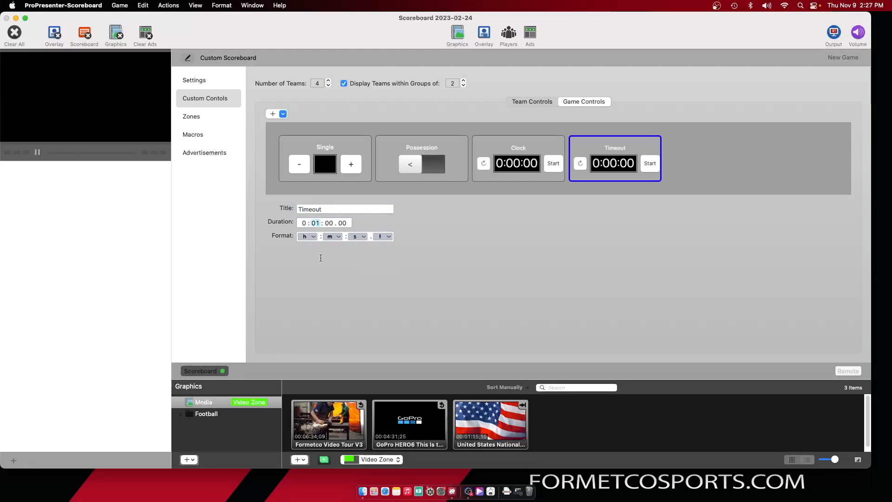
click(189, 58)
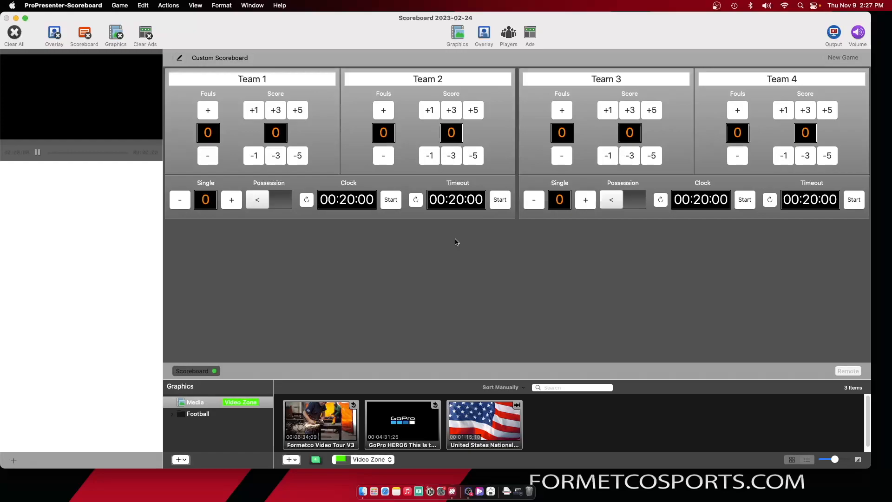
Step: Test Team 1's Fouls counter by raising it to its maximum and lowering it again, twice
click(210, 112)
click(209, 112)
click(210, 112)
click(203, 158)
click(203, 158)
click(210, 113)
click(210, 113)
click(213, 154)
click(214, 154)
click(214, 154)
Step: Test Team 1's Score control by adding 5 points three times and 3 points twice
click(302, 111)
click(302, 111)
click(302, 112)
click(276, 114)
click(277, 114)
Step: Test the first group's game controls by switching possession twice and raising and lowering the Single counter by one
click(260, 206)
click(260, 207)
click(231, 202)
click(180, 203)
Step: Open the custom scoreboard's slide for editing and insert the Metal.jpg image from the Scoreboard Elements folder in Documents
click(182, 59)
click(201, 80)
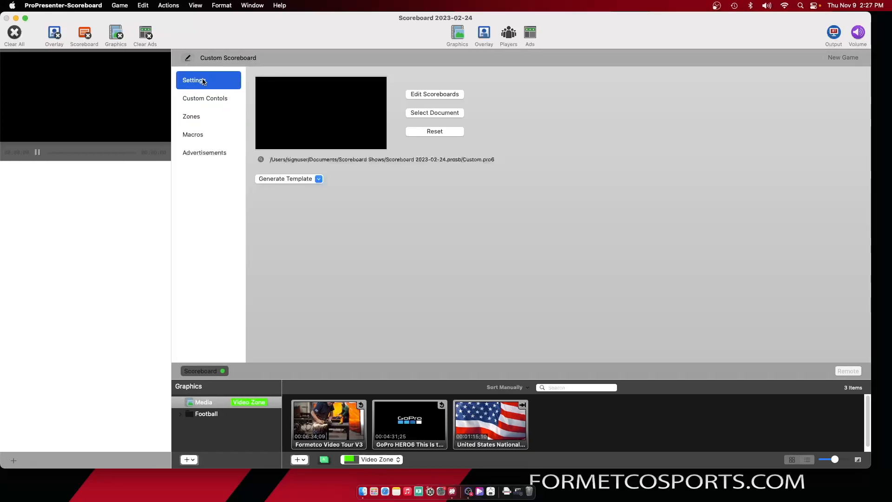
click(425, 96)
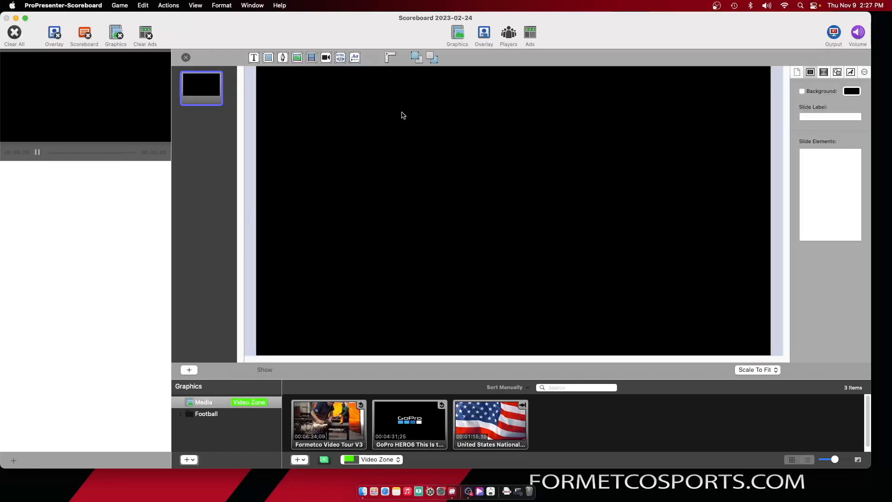
click(297, 57)
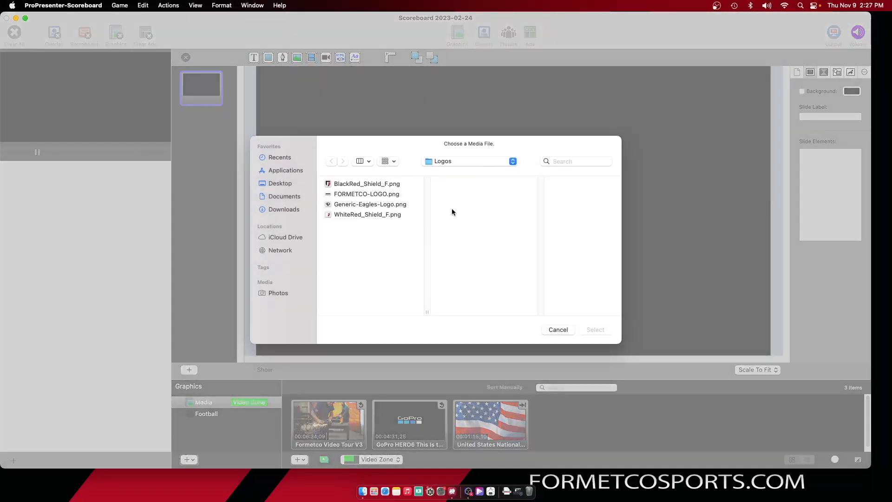
click(282, 196)
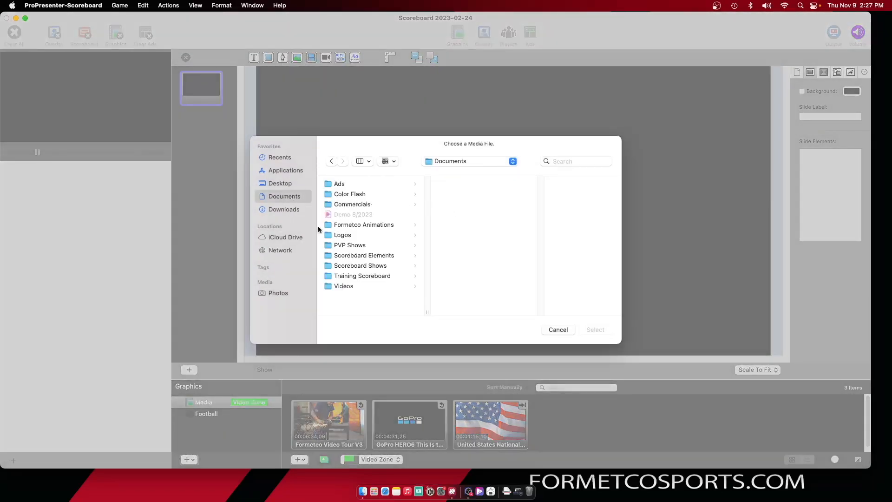
click(372, 256)
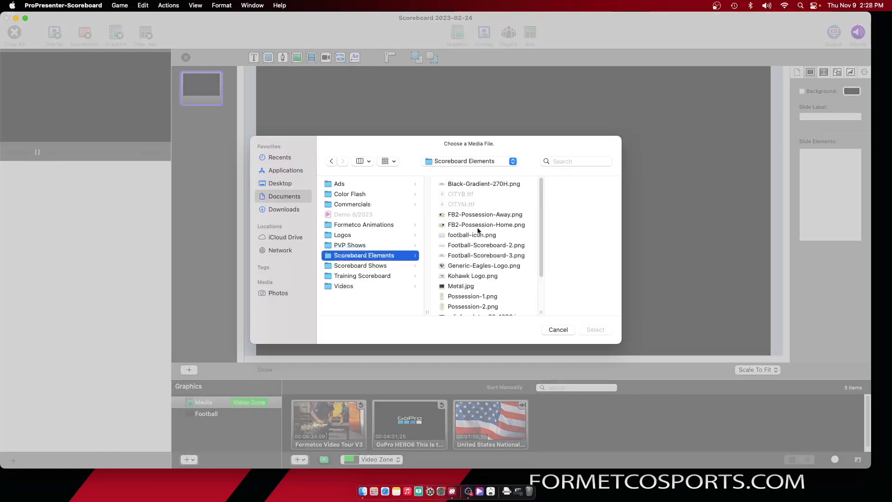
click(461, 285)
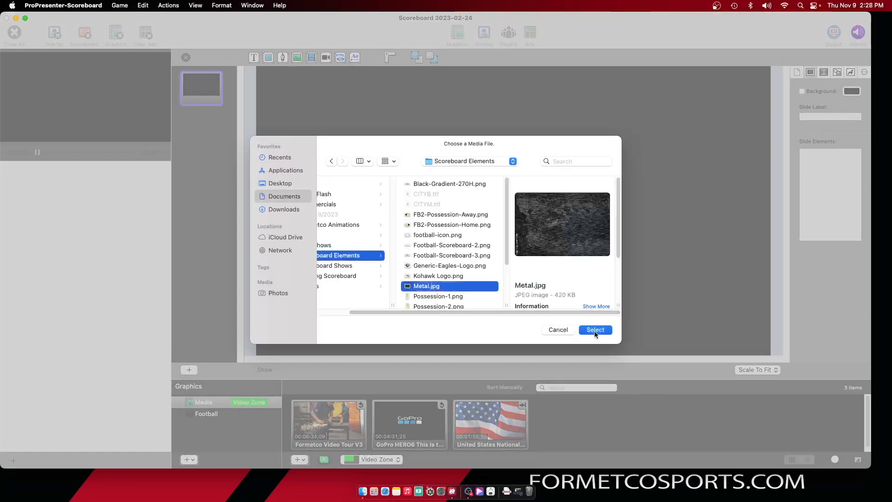
click(595, 329)
click(511, 220)
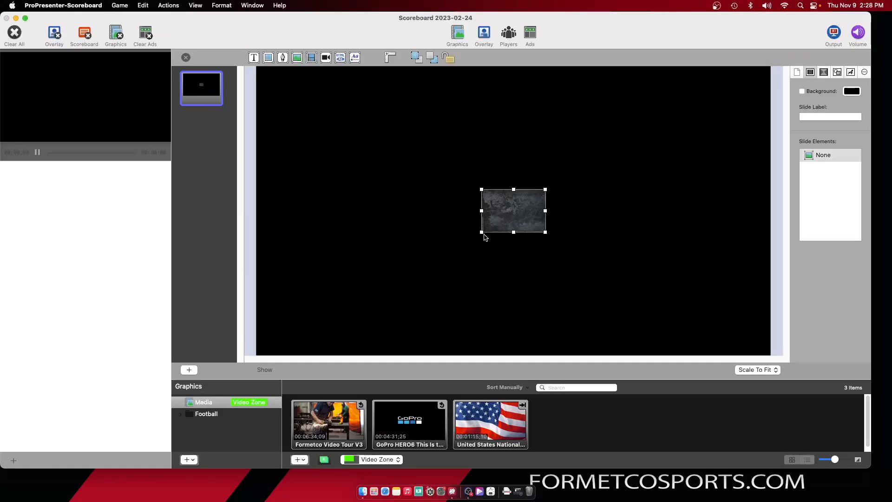
Step: Resize and stretch the metal image into a strip spanning the full width of the slide's lower edge
drag(481, 232, 246, 373)
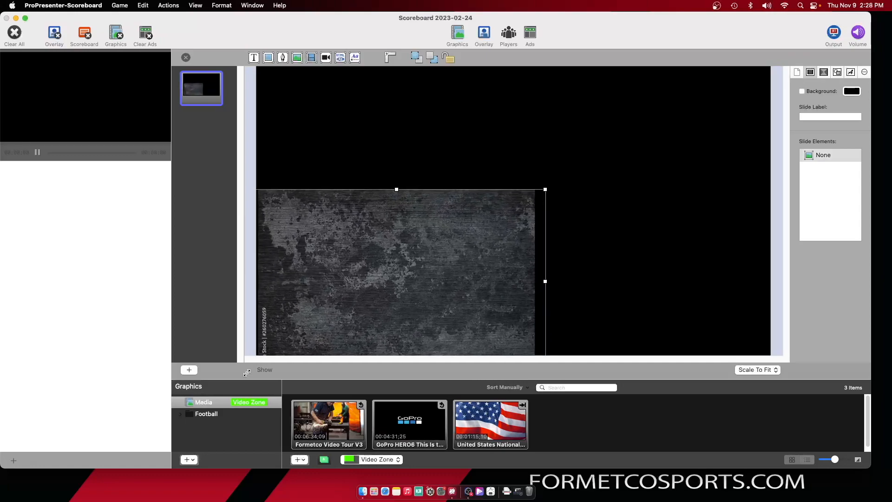
drag(546, 191, 771, 300)
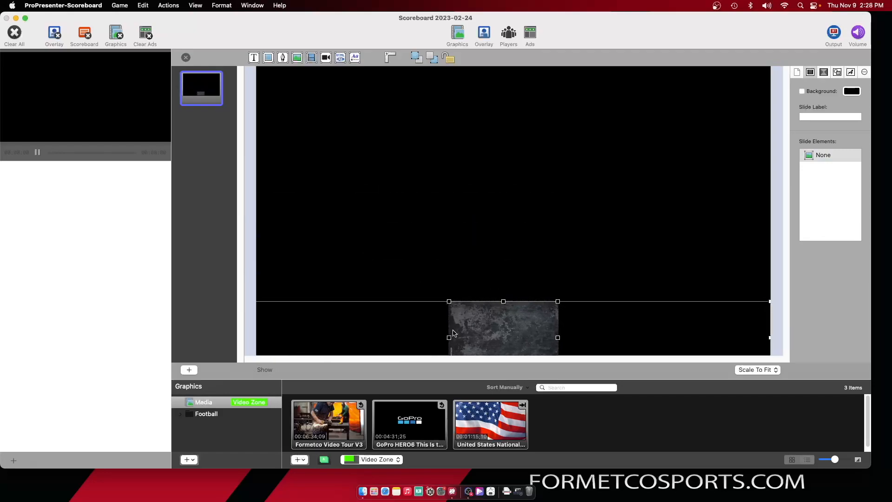
drag(449, 337, 257, 337)
drag(559, 338, 770, 337)
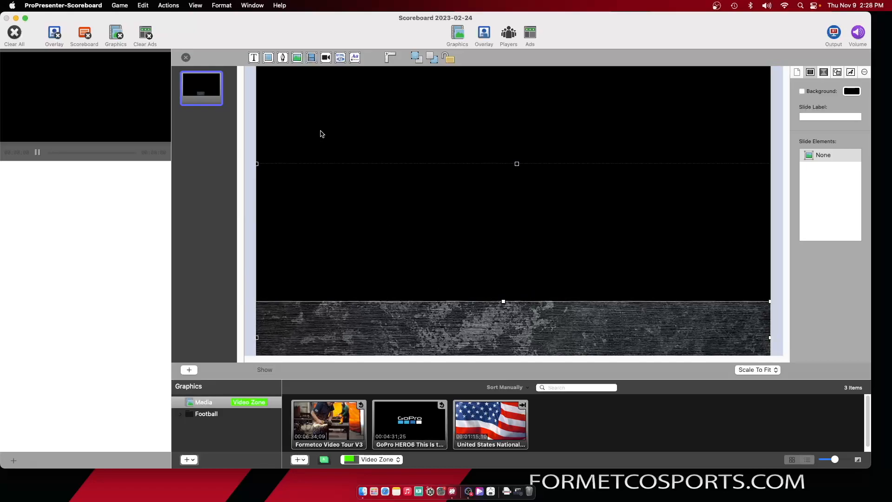
Step: Add a text box reading 88, shrink it to about 131 by 99, and place it on the metal strip
click(253, 57)
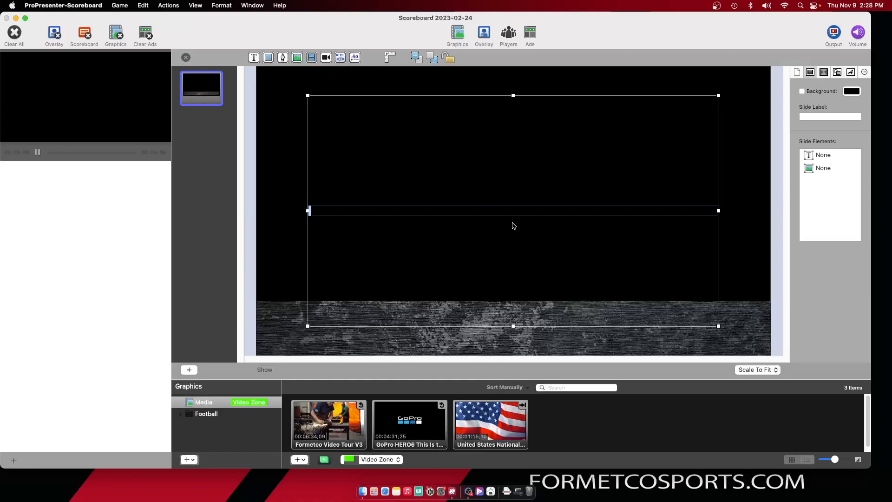
text(88)
click(728, 272)
click(436, 225)
drag(719, 325, 352, 327)
click(347, 126)
click(317, 112)
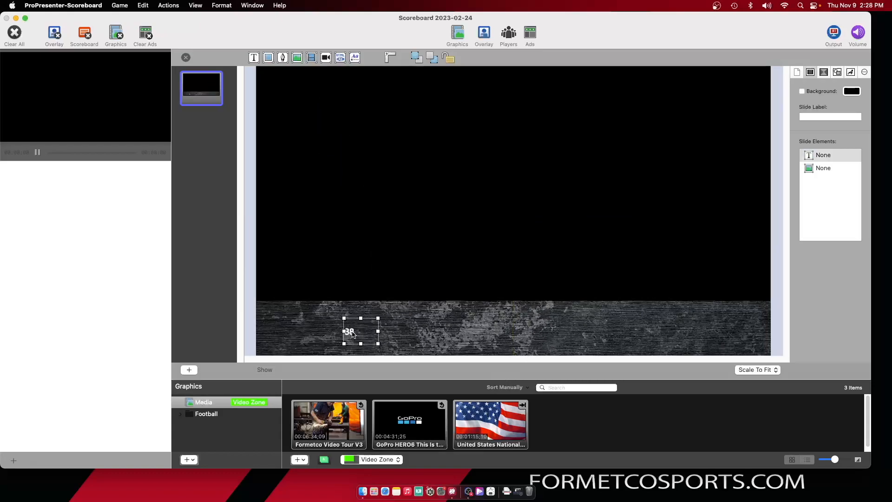
Step: Examine the text box's Data Link options for the teams and game control groups, and leave the scoreboard editor
click(838, 71)
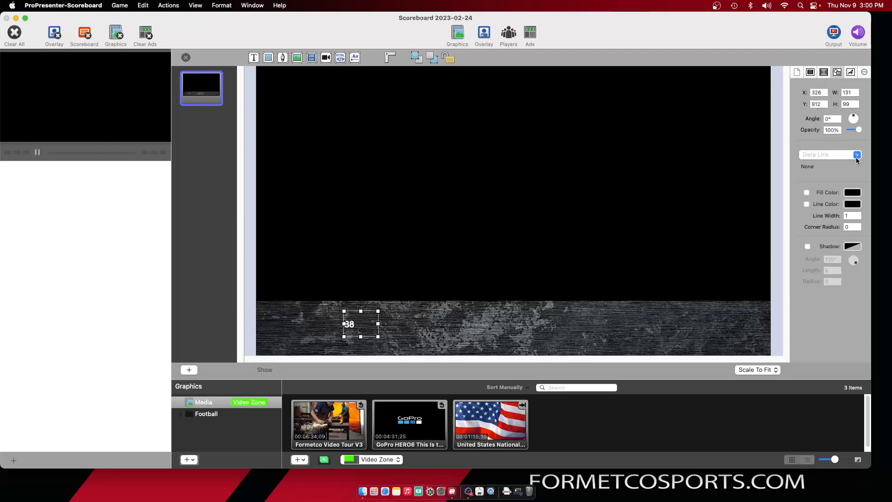
click(857, 155)
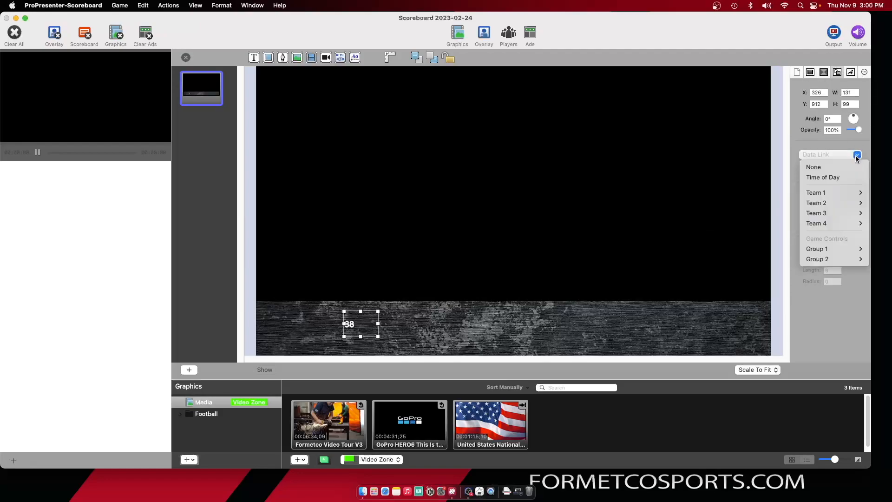
mouse_move(825, 252)
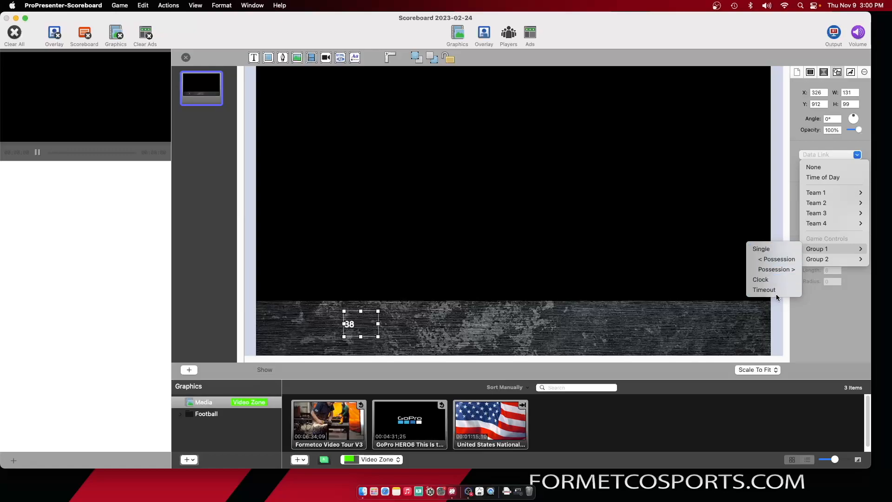
mouse_move(821, 197)
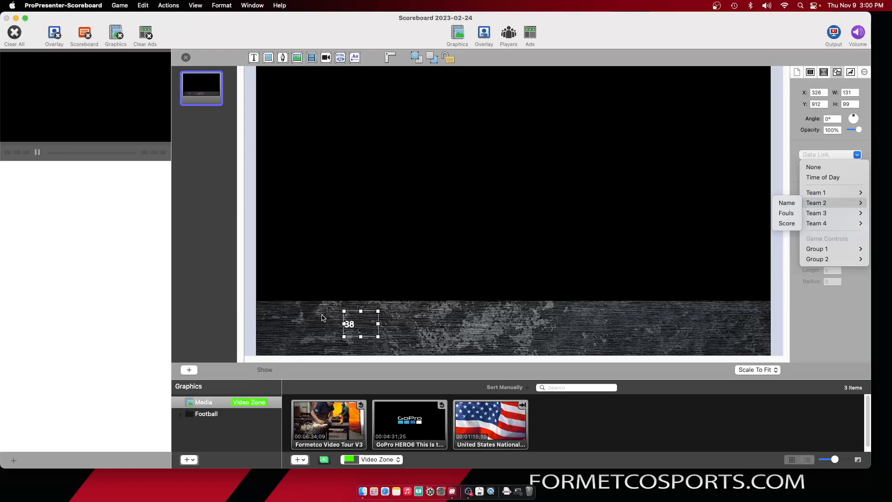
click(357, 293)
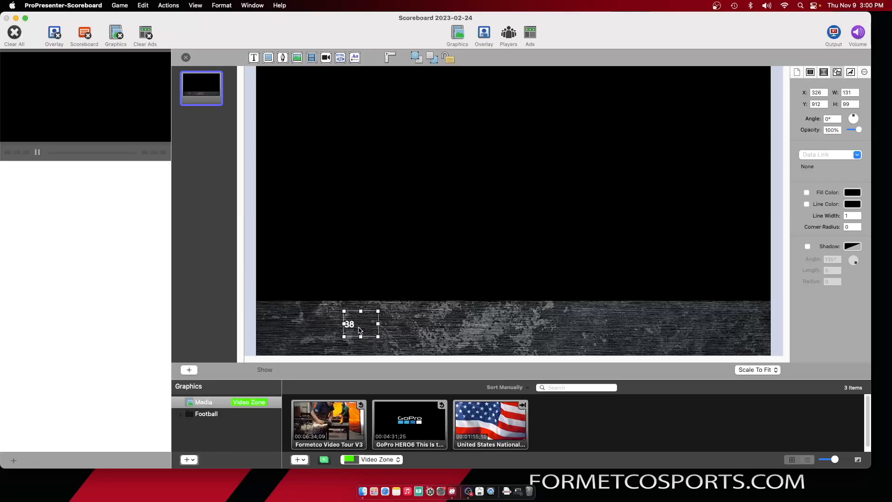
click(186, 57)
click(187, 58)
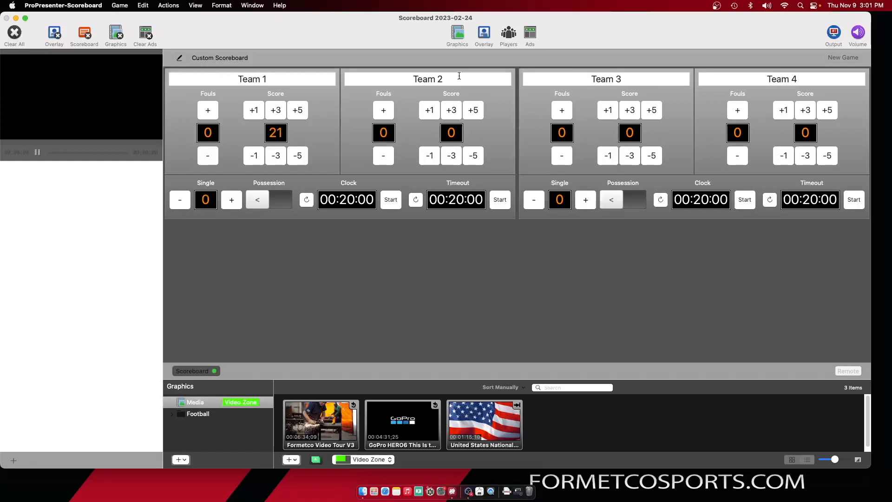
Step: Enable the web remote in the application's network preferences and select its web address
click(66, 7)
click(72, 33)
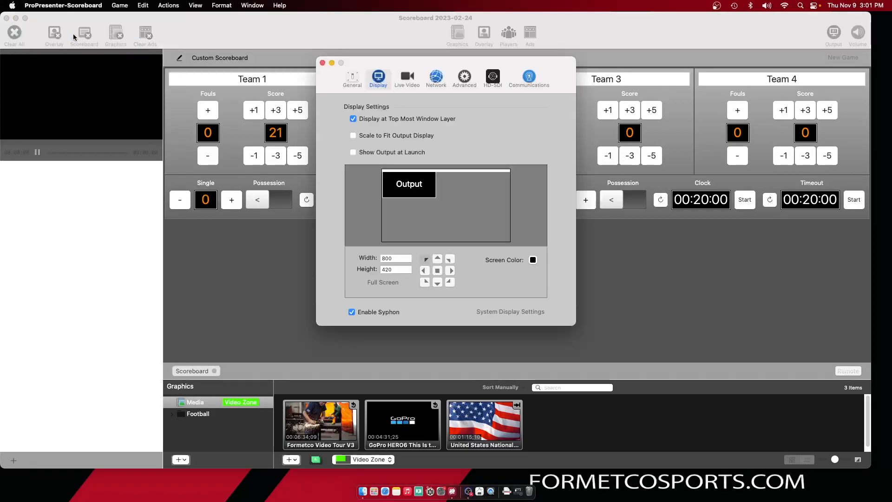
click(436, 78)
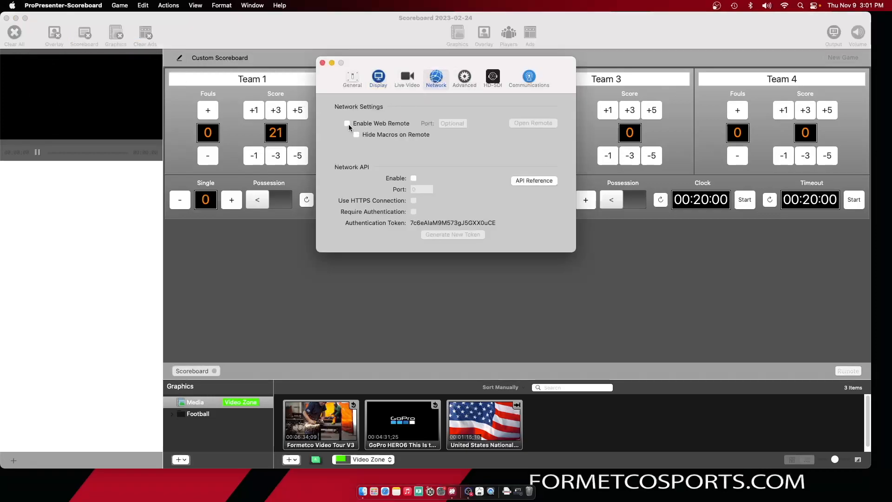
click(347, 124)
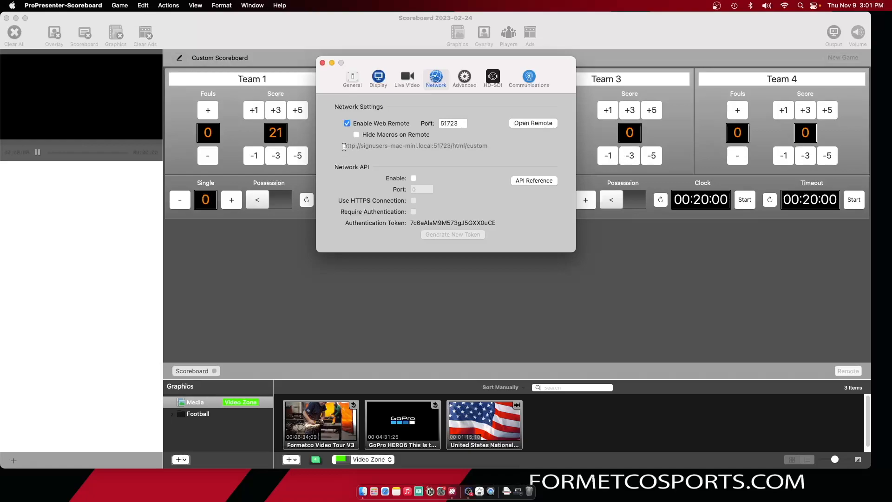
drag(344, 147, 493, 147)
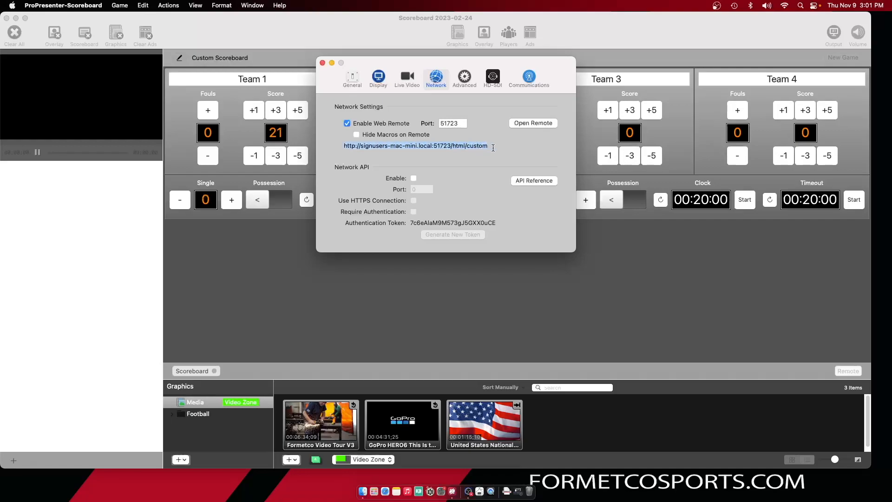
Step: Open the web remote in Safari, view Group 1 and Group 2 separately twice, and close the remote and the preferences
click(528, 124)
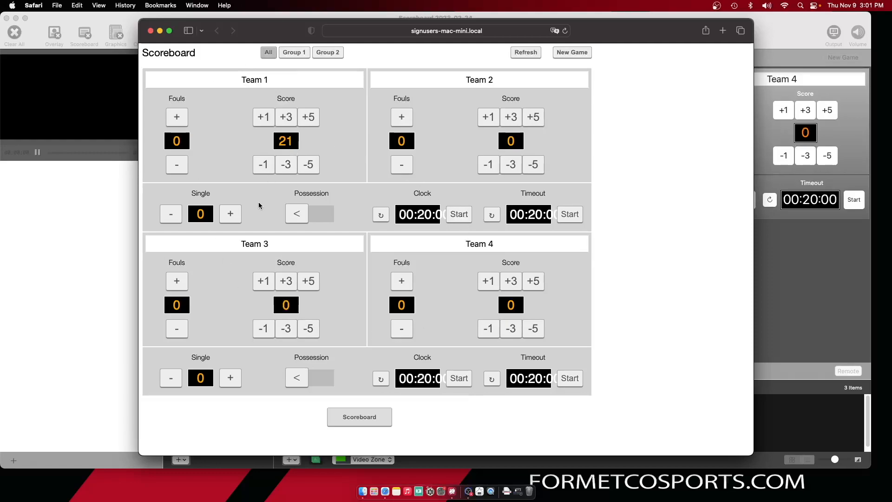
click(298, 53)
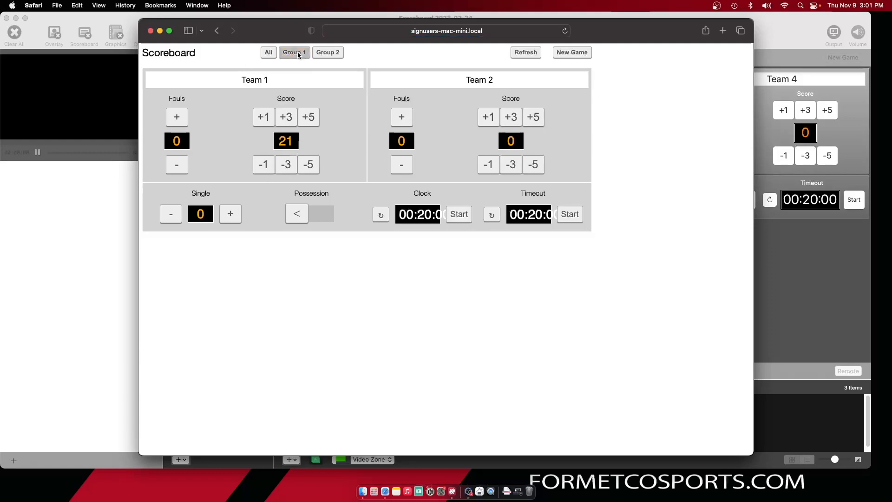
click(327, 53)
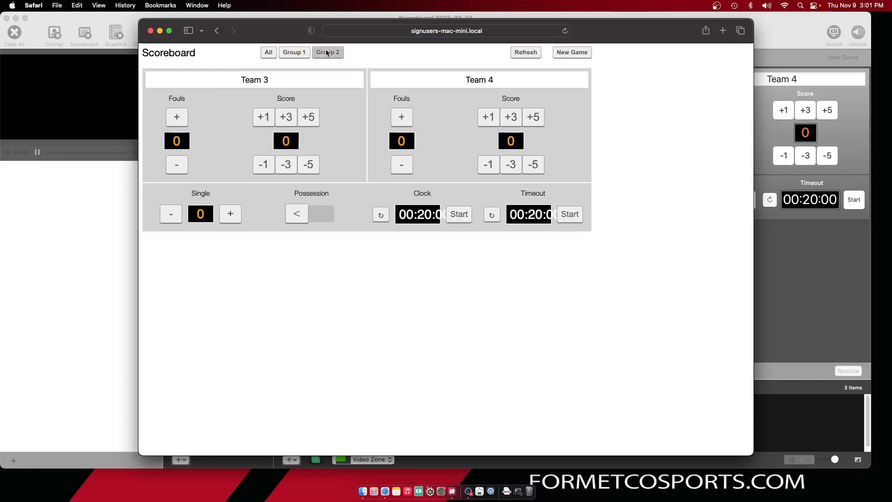
click(298, 55)
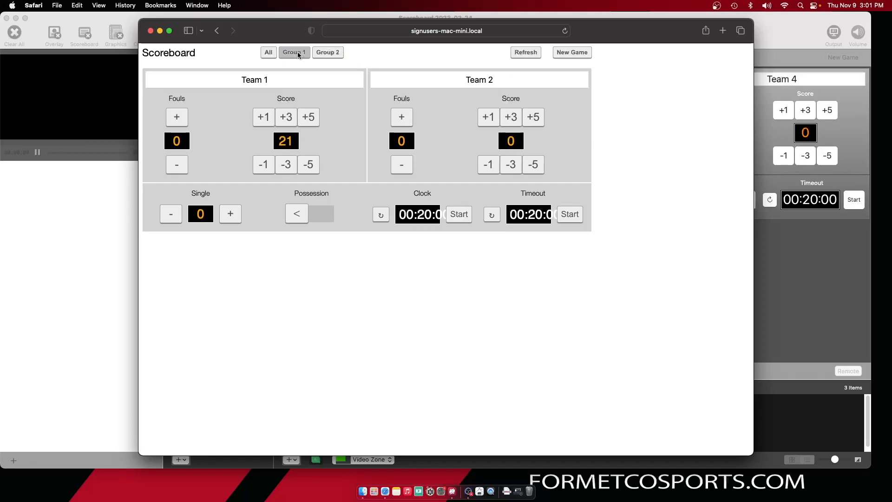
click(333, 54)
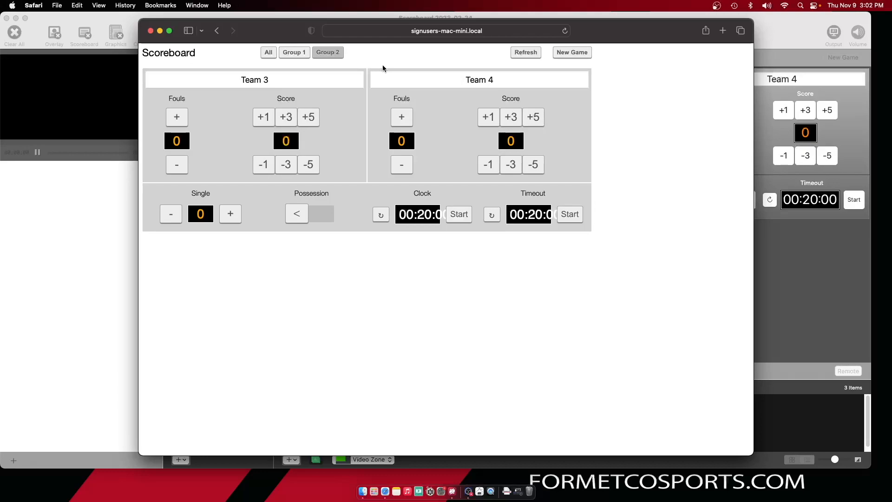
click(150, 31)
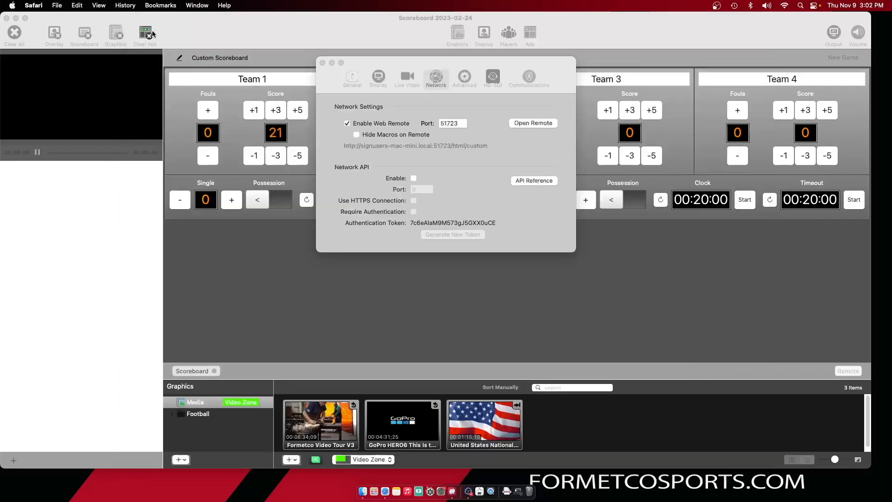
click(353, 65)
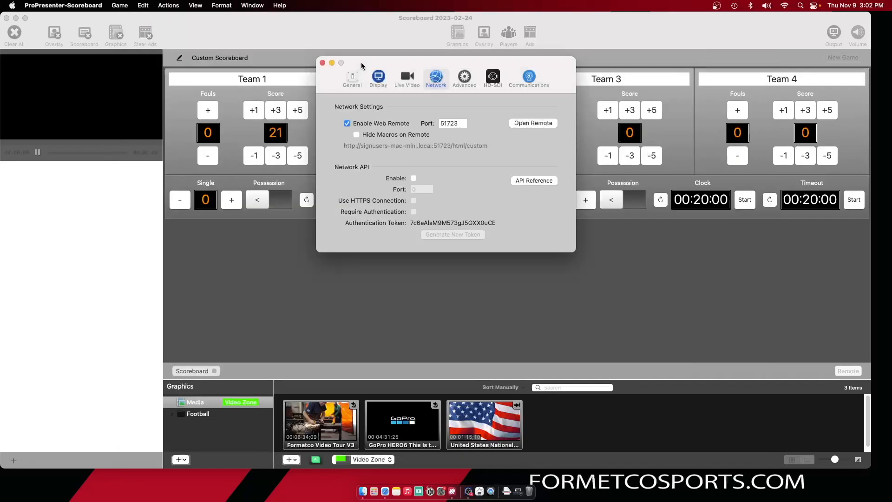
click(322, 63)
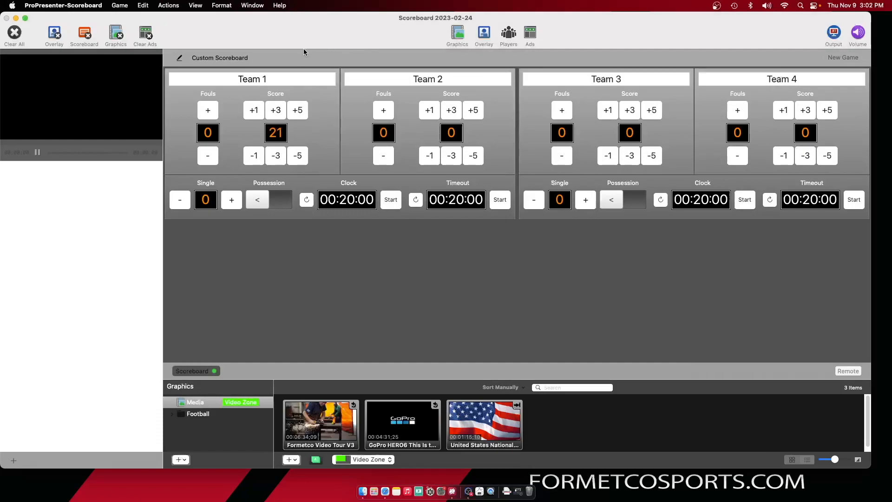